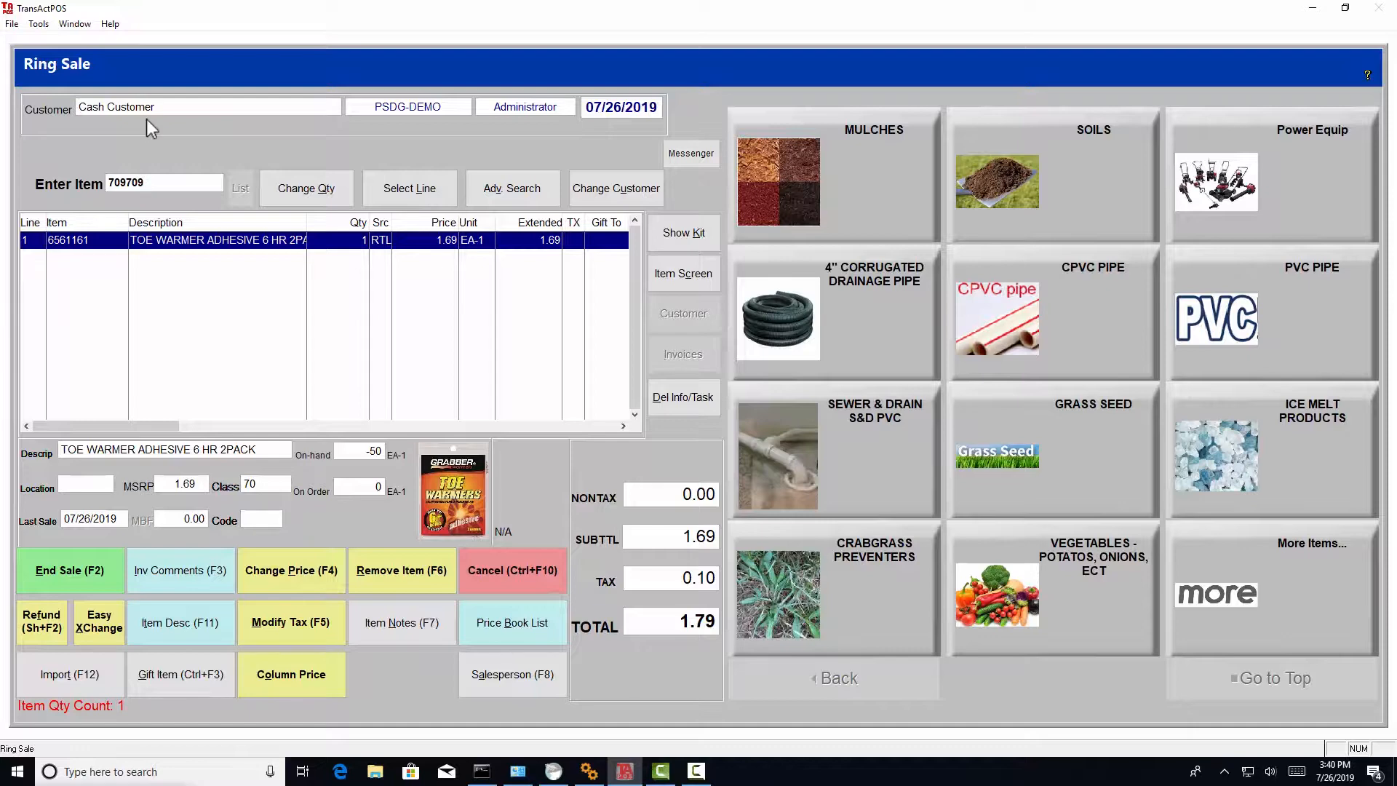
# - Add item 709709 to the sale in the RL164 unit and review the Lookup By references in its inventory record
pyautogui.press('Return')
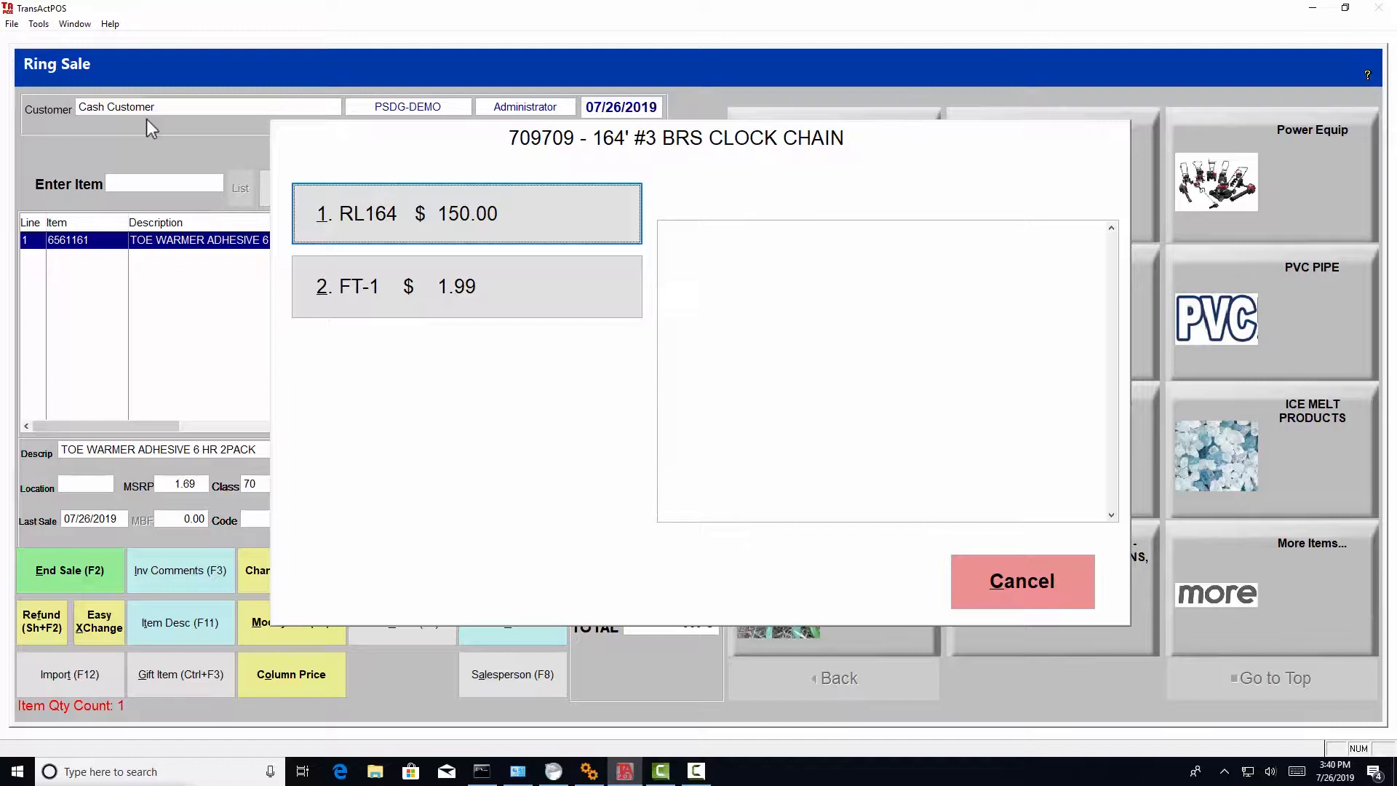
pyautogui.press('1')
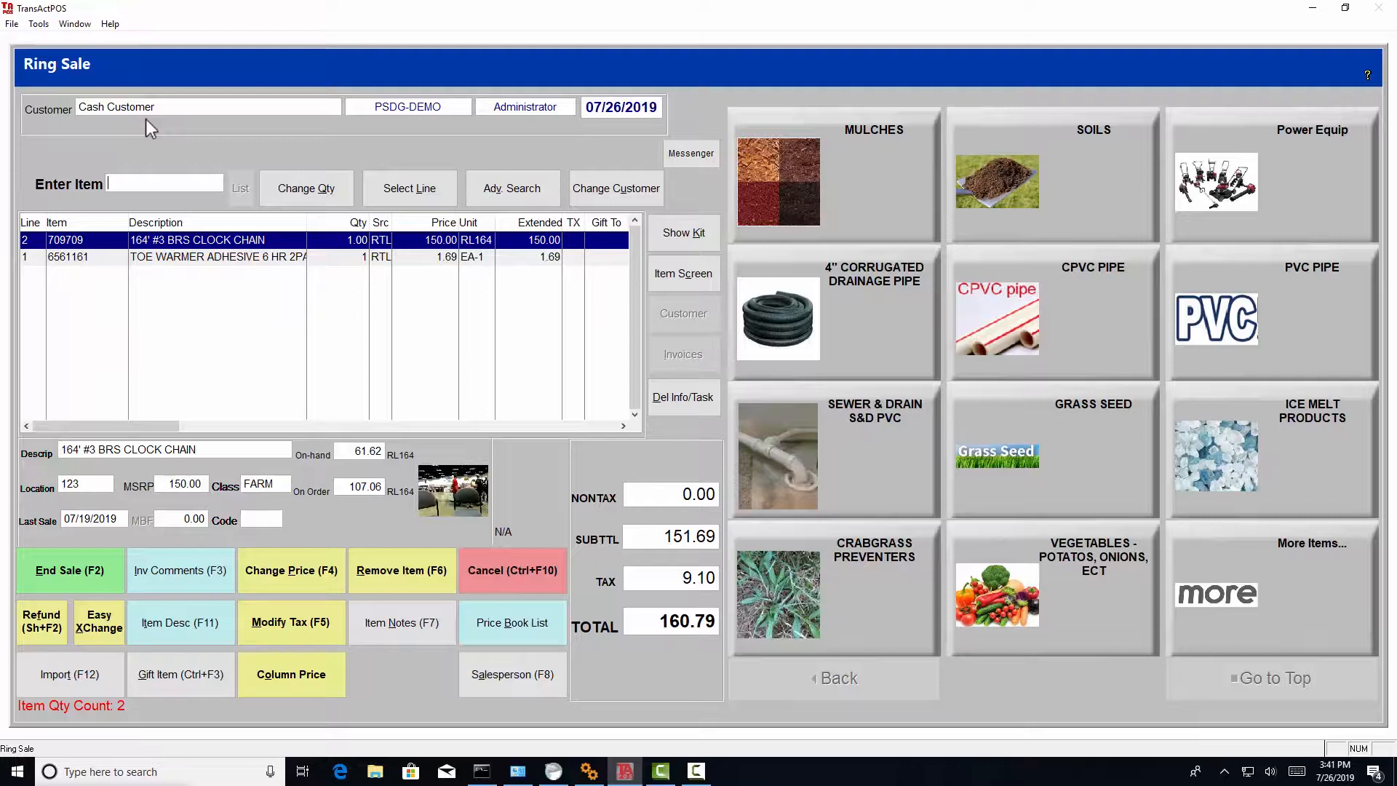
pyautogui.click(667, 272)
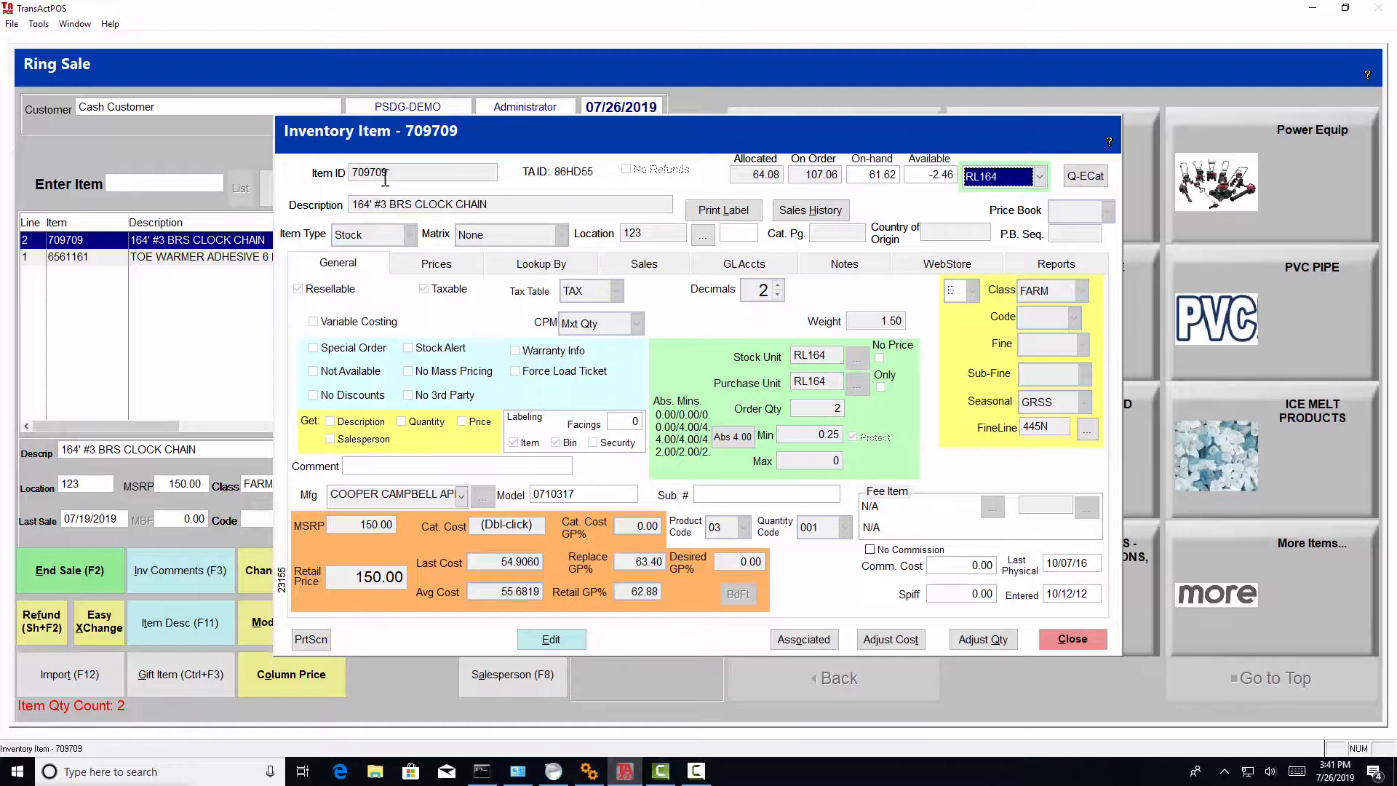
pyautogui.click(539, 266)
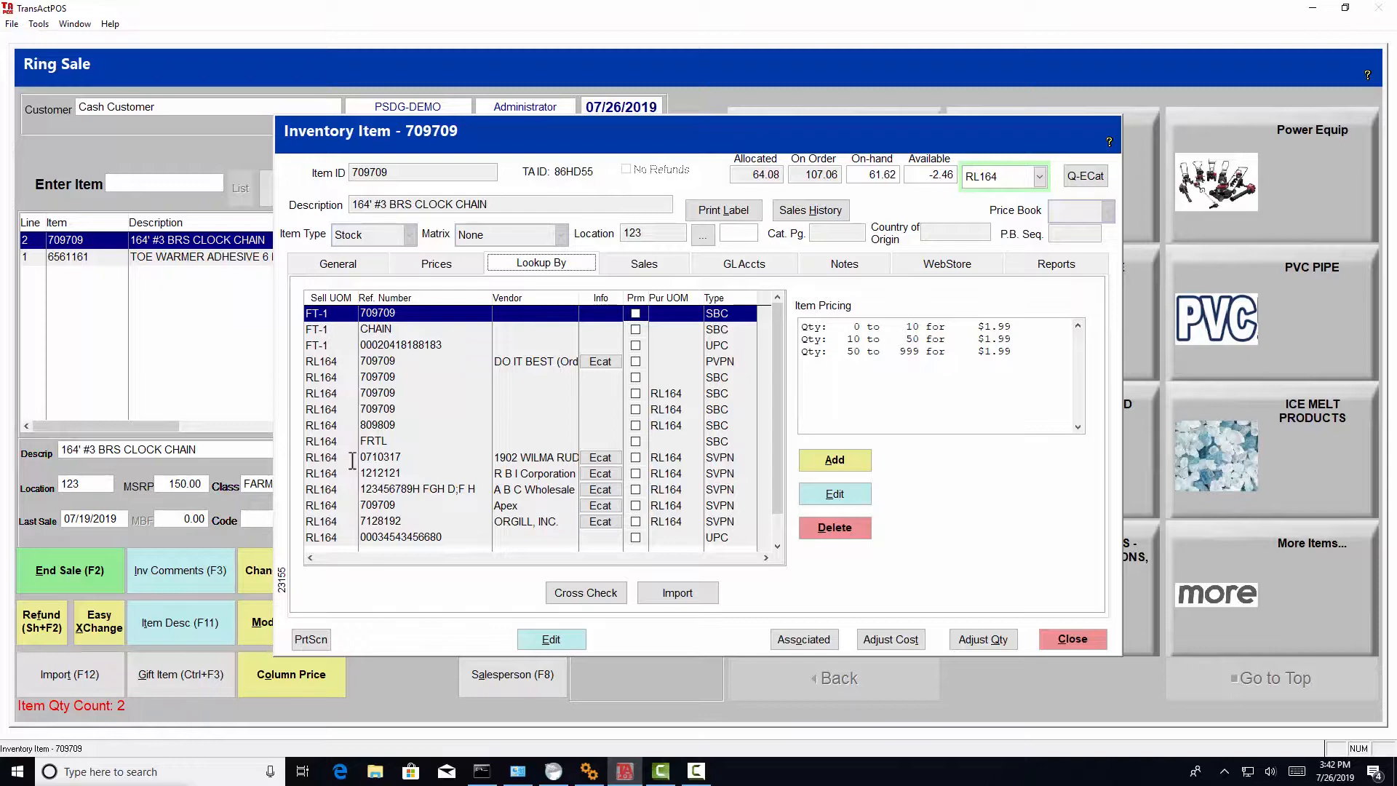
pyautogui.click(1070, 641)
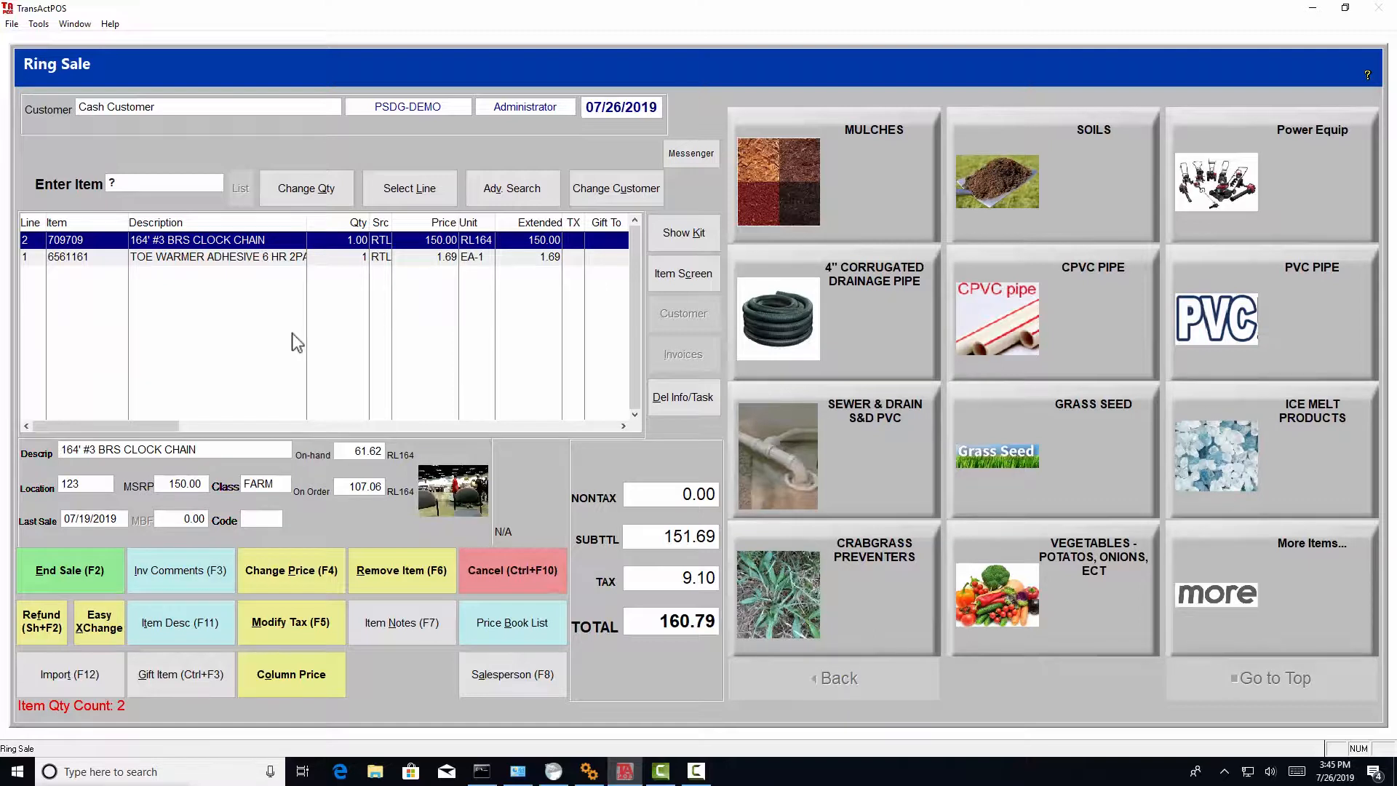
# - Look up inventory items with the query ?RED PAINT and widen the Description column of the results
pyautogui.write('RED PAINT')
pyautogui.press('Return')
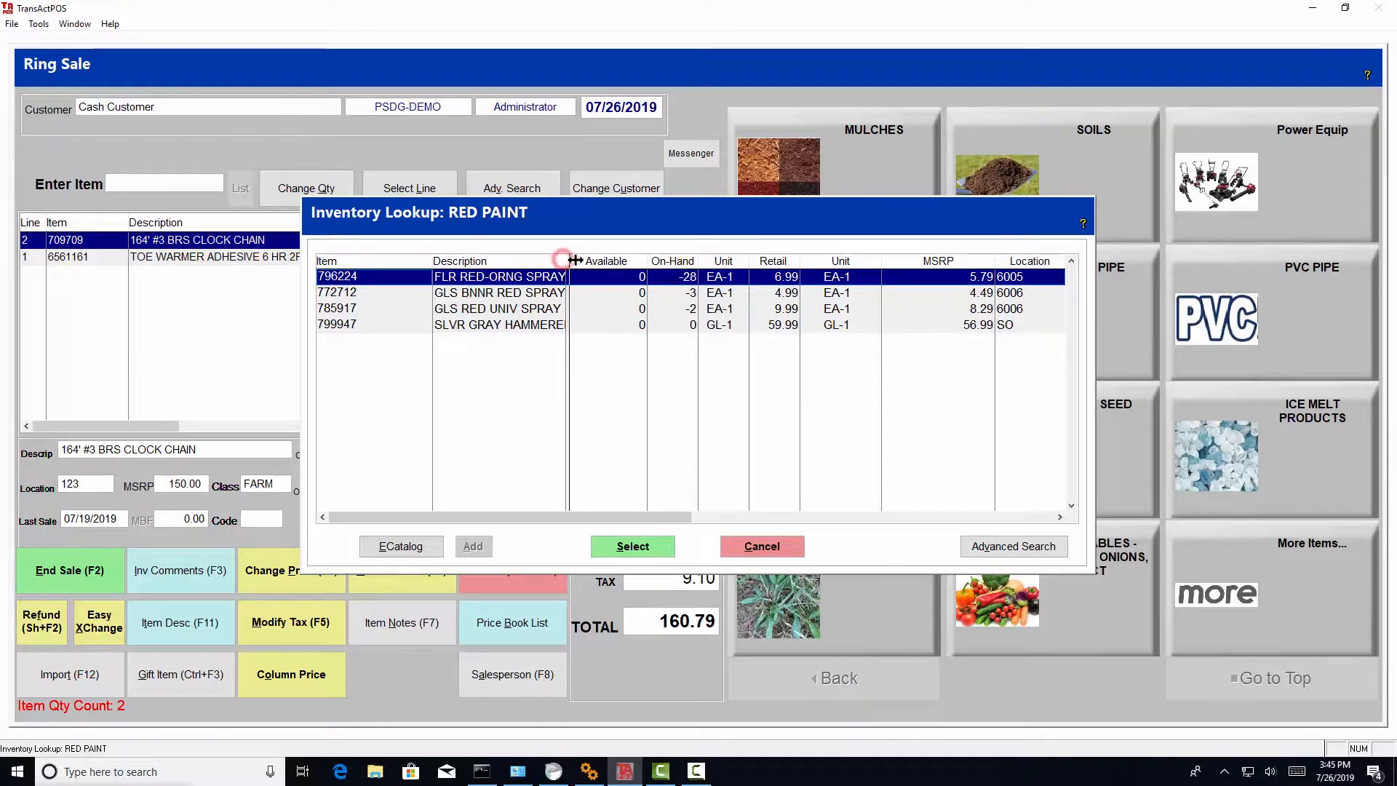
pyautogui.moveTo(566, 260); pyautogui.dragTo(647, 260)
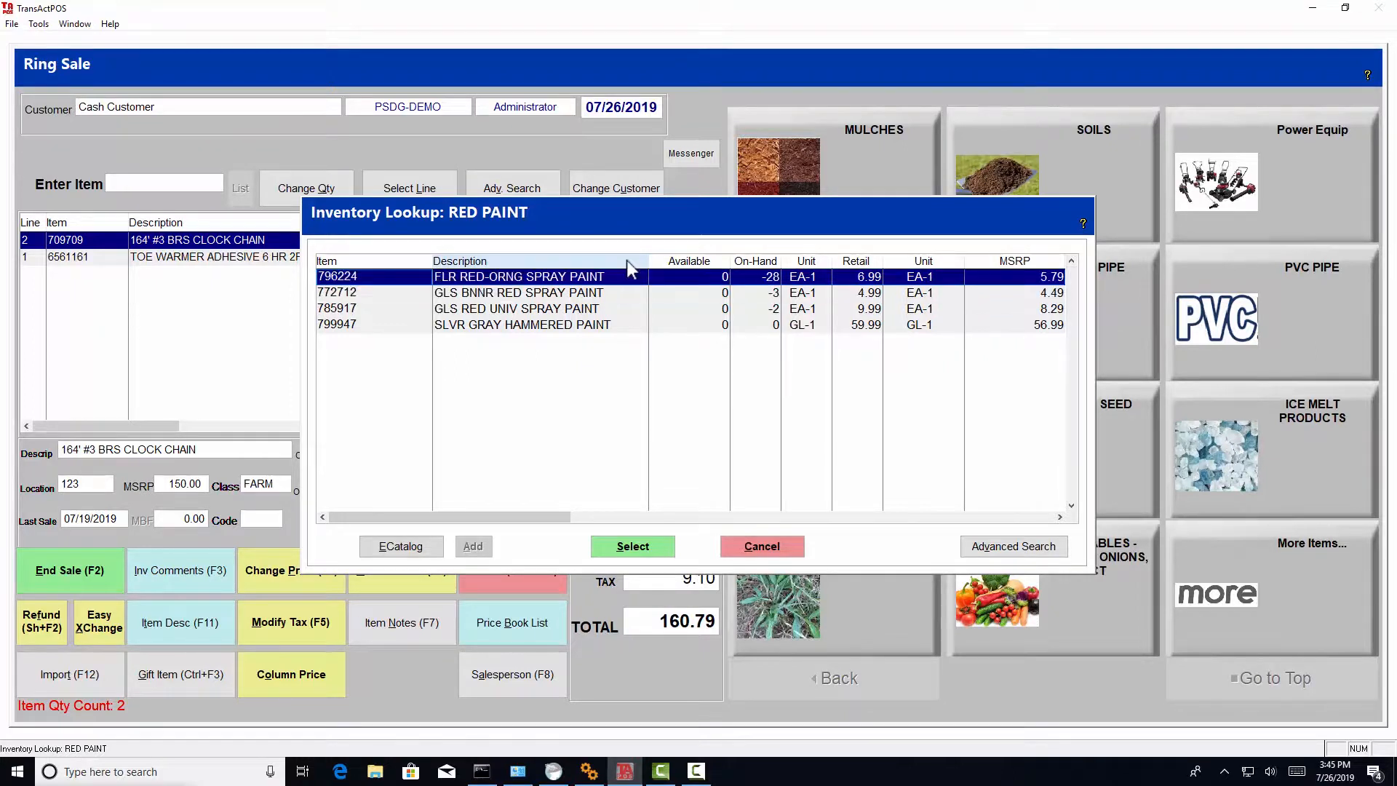
# - Browse the red paint results and add item 796224, FLR RED-ORNG SPRAY PAINT, to the sale
pyautogui.press('Down')
pyautogui.press('Down')
pyautogui.press('Down')
pyautogui.press('Up')
pyautogui.press('Up')
pyautogui.press('Up')
pyautogui.press('Down')
pyautogui.press('Up')
pyautogui.press('Down')
pyautogui.press('Up')
pyautogui.press('Return')
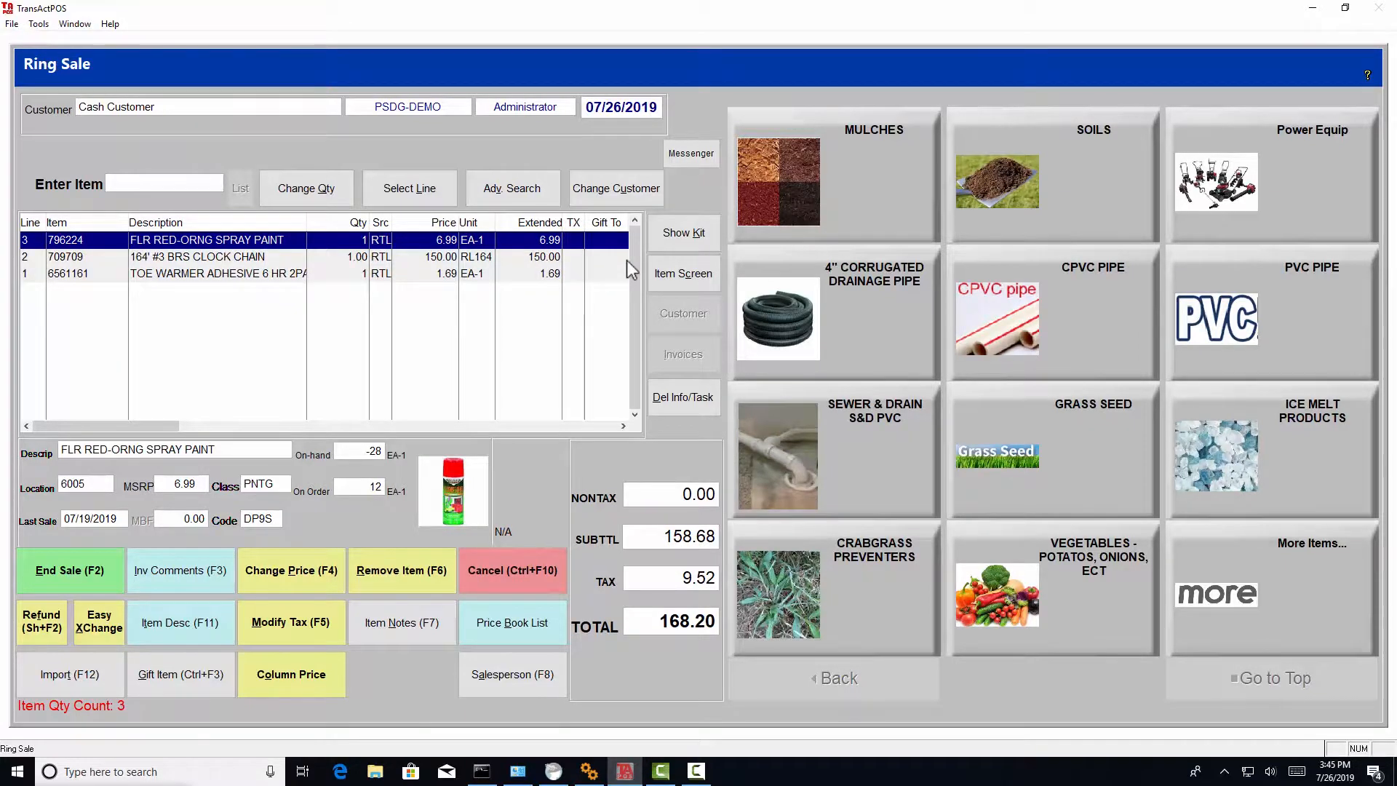
# - Look up items with the query ??WATER HE and add 50-gallon electric water heater 0693267 to the sale
pyautogui.write('??')
pyautogui.write('WATER HE')
pyautogui.press('Return')
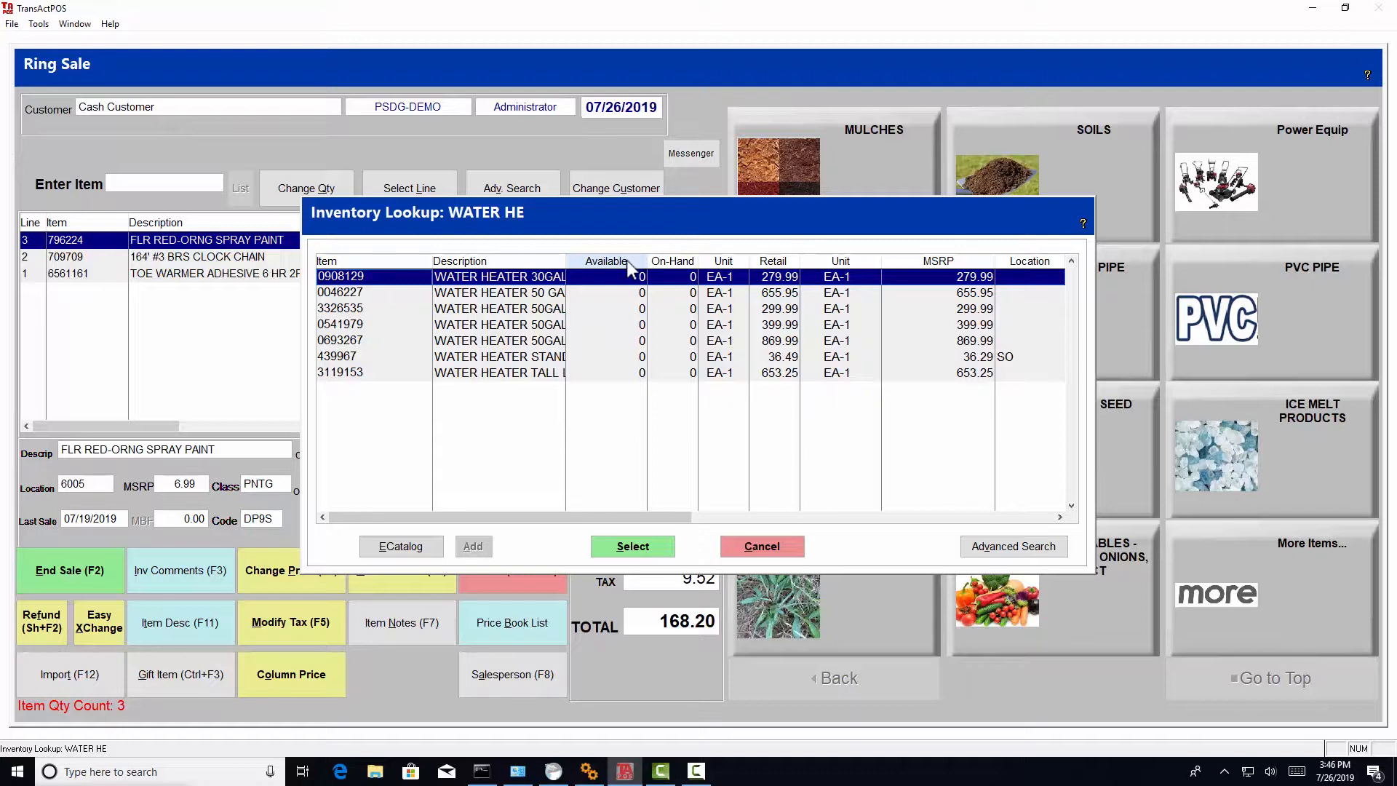
pyautogui.press('Down')
pyautogui.press('Down')
pyautogui.press('Down')
pyautogui.press('Down')
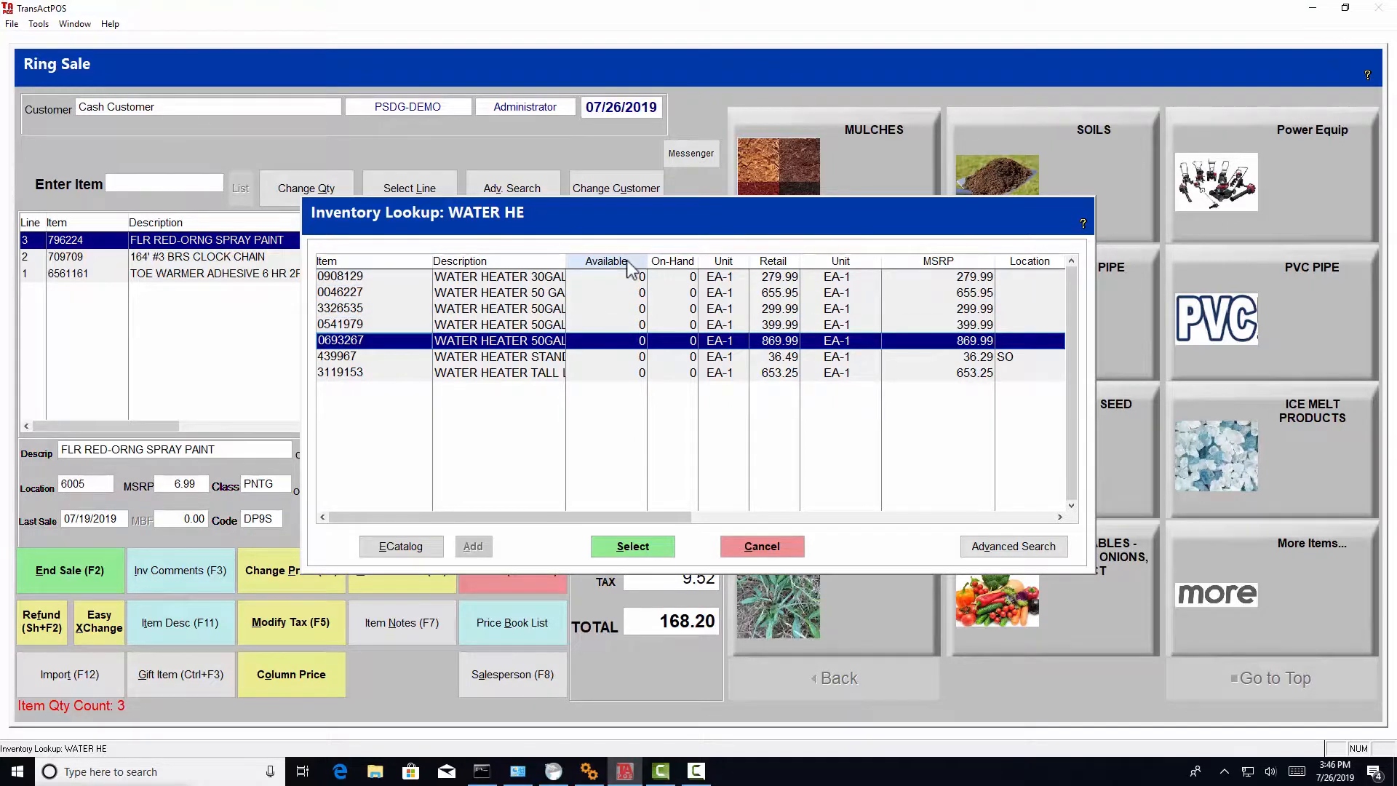
pyautogui.press('Return')
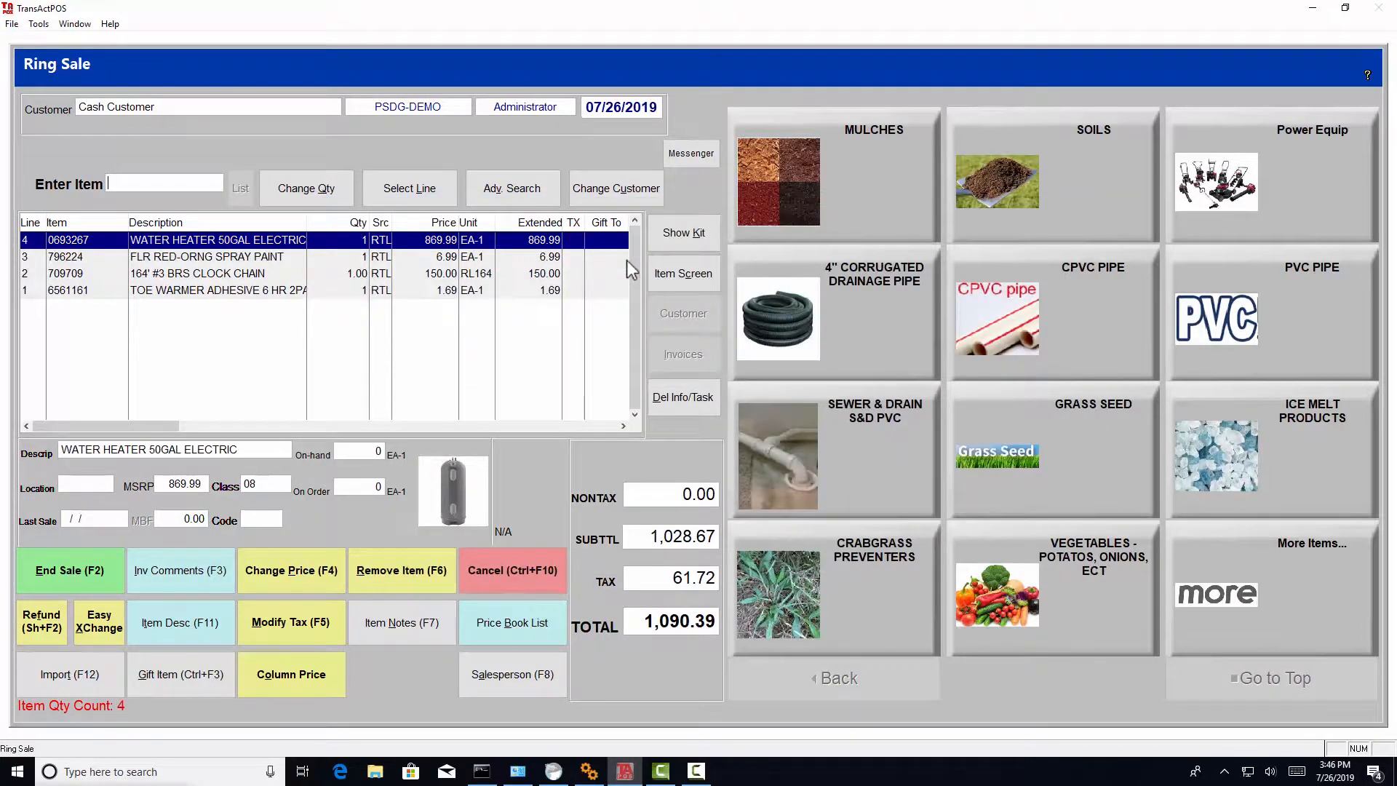
# - Look up items with the query ??WATER, browse the results and add X270, WATER PITCHER 4 LITER, to the sale
pyautogui.write('??WATER')
pyautogui.press('Return')
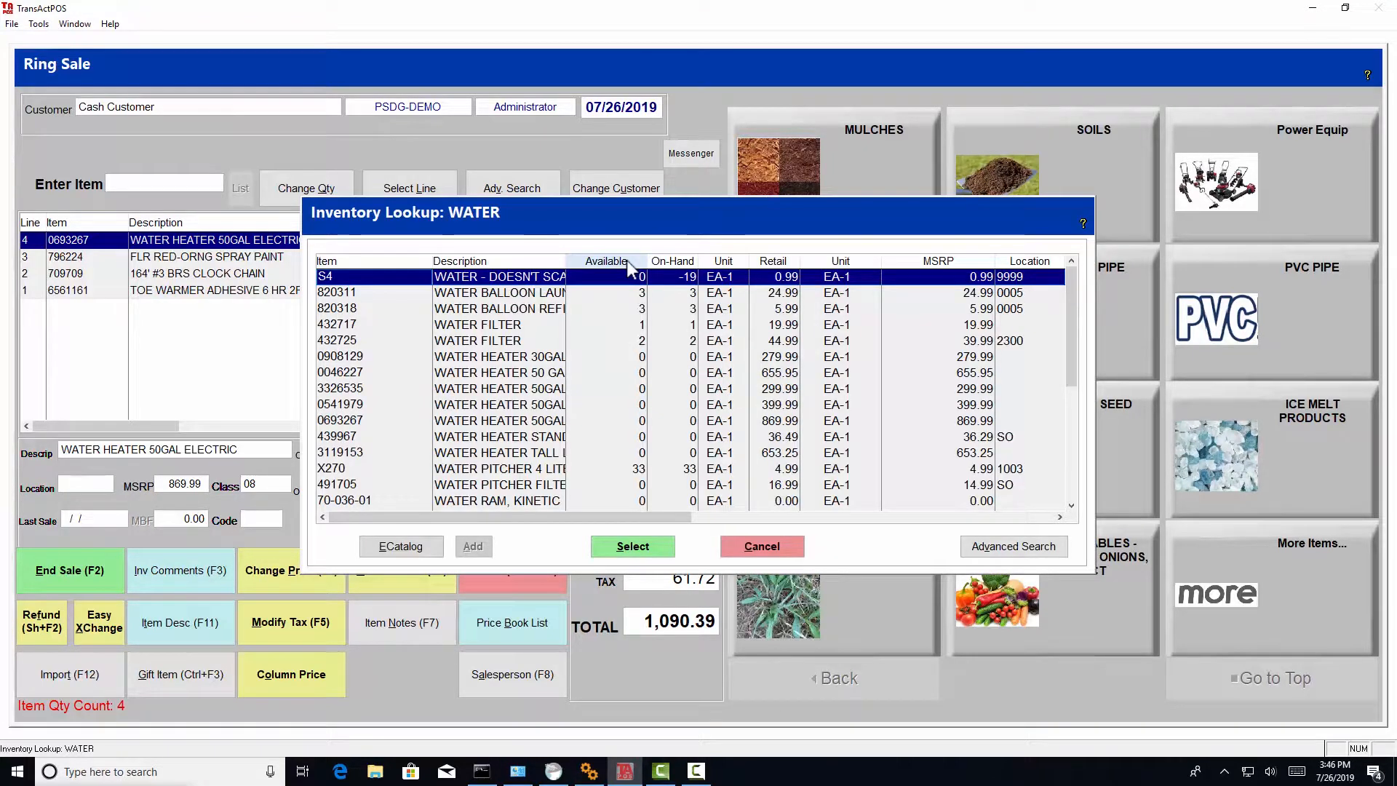
pyautogui.press('Down')
pyautogui.press('Down')
pyautogui.press('Down')
pyautogui.press('Down')
pyautogui.press('Down')
pyautogui.press('Down')
pyautogui.press('Up')
pyautogui.press('Up')
pyautogui.press('Up')
pyautogui.press('Up')
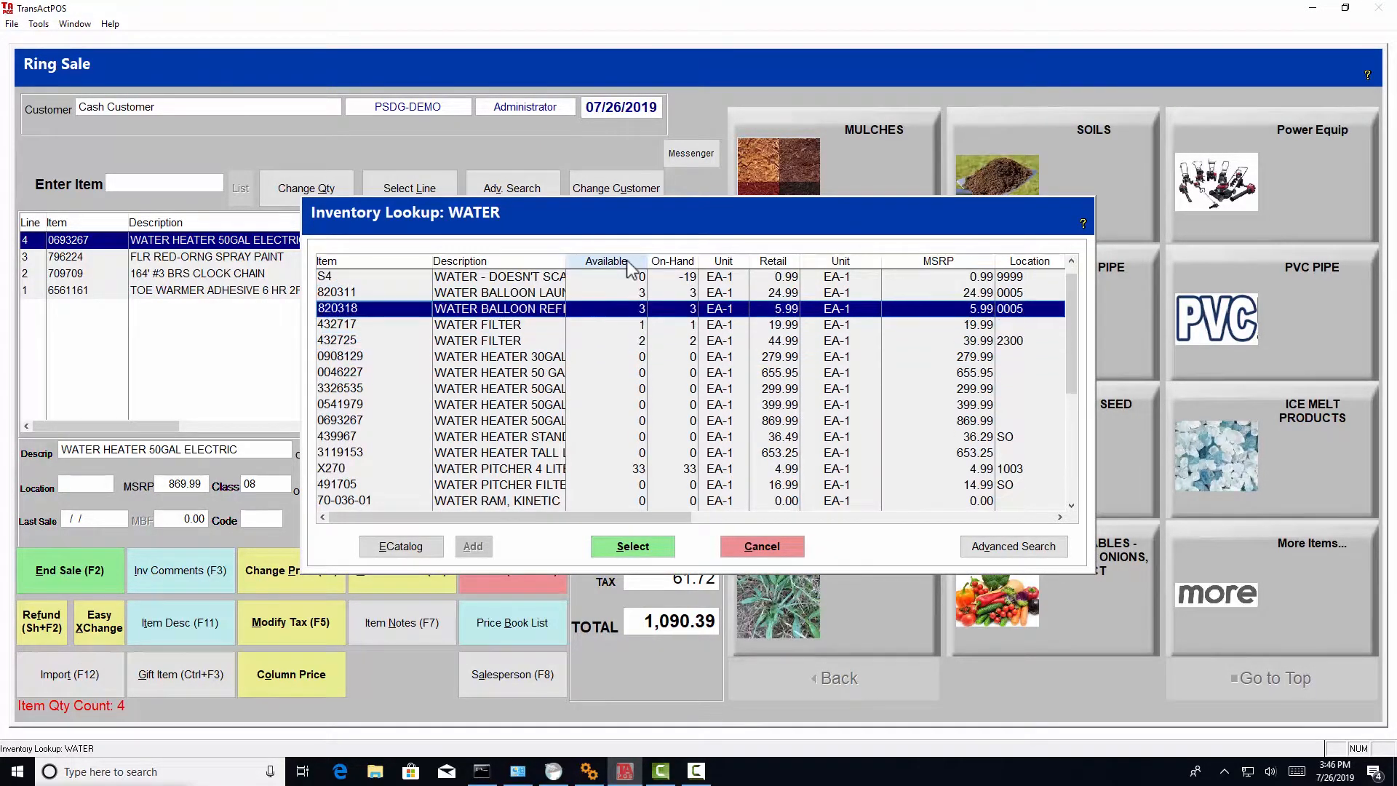
pyautogui.press('Down')
pyautogui.press('Down')
pyautogui.press('Down')
pyautogui.press('Down')
pyautogui.press('Down')
pyautogui.press('Down')
pyautogui.press('Down')
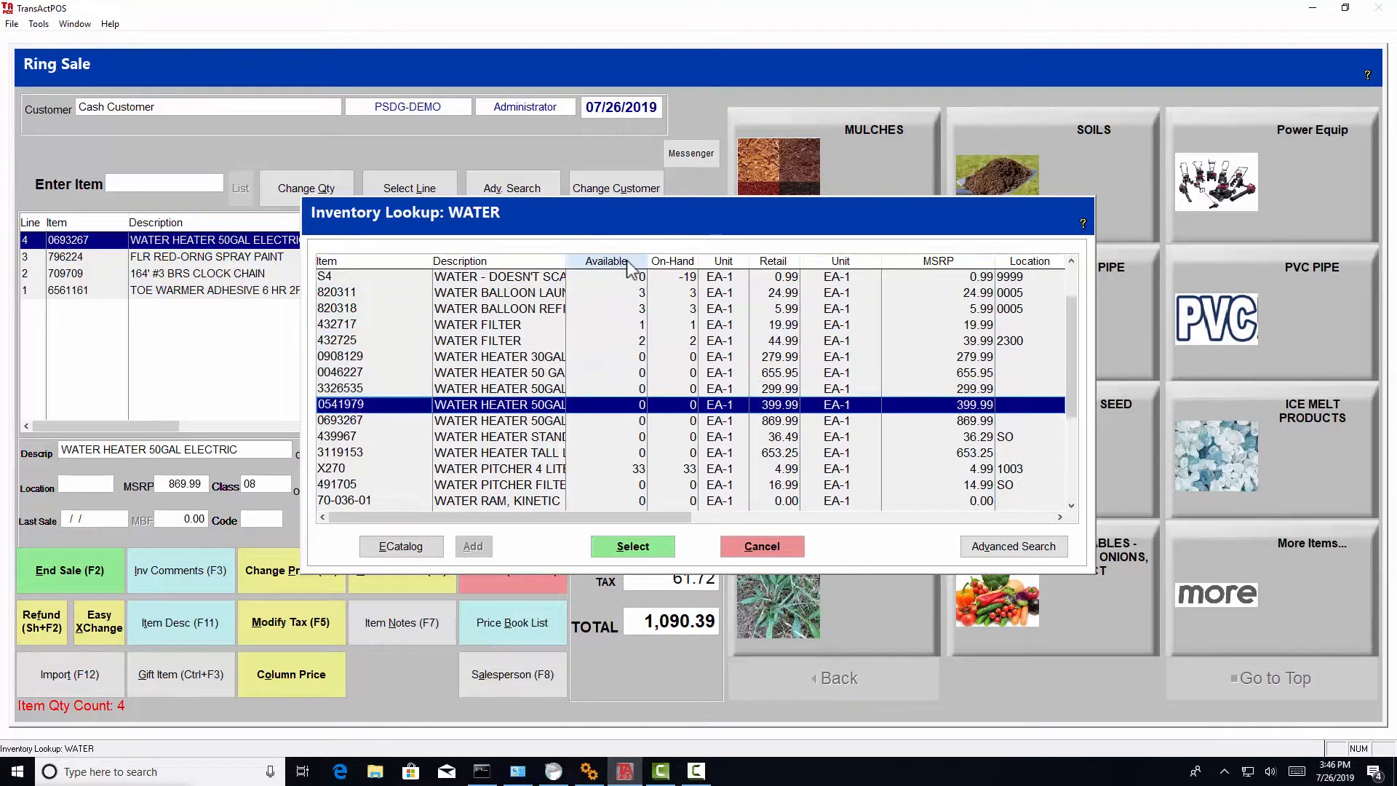
pyautogui.press('Down')
pyautogui.press('Down')
pyautogui.press('Down')
pyautogui.press('Down')
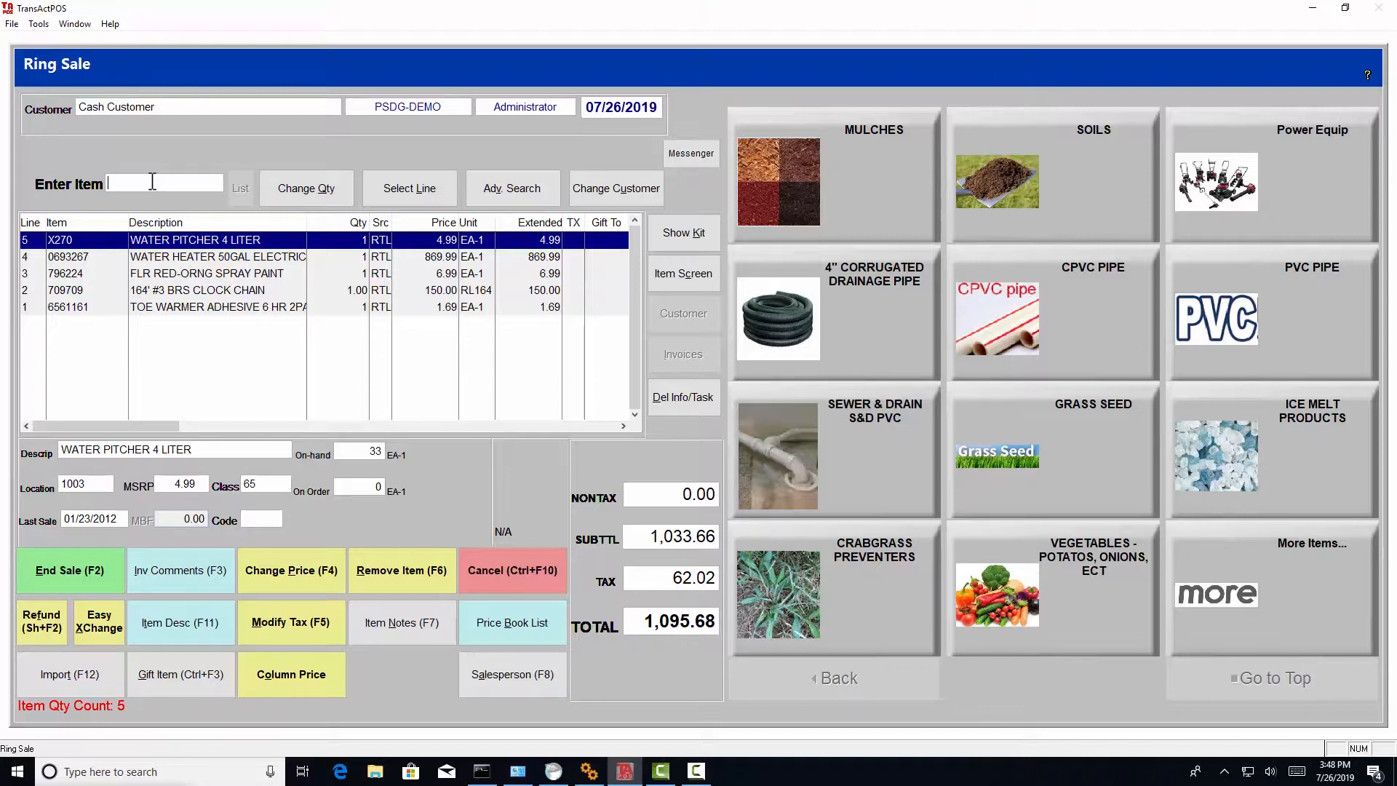
# - Add the water heater to the sale by its model number 6-40-DORS and check the model in its inventory record
pyautogui.write('6-40-DORS')
pyautogui.press('Return')
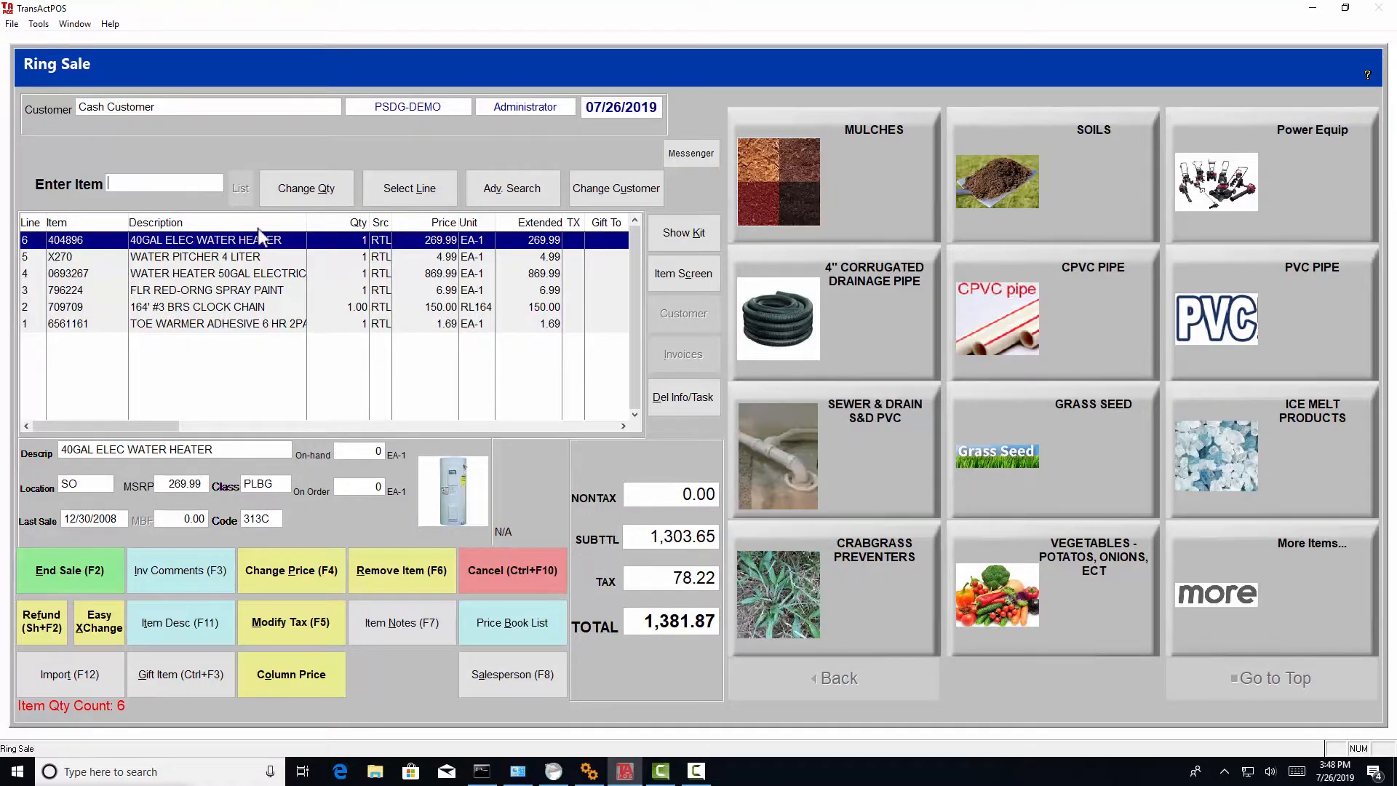
pyautogui.click(668, 275)
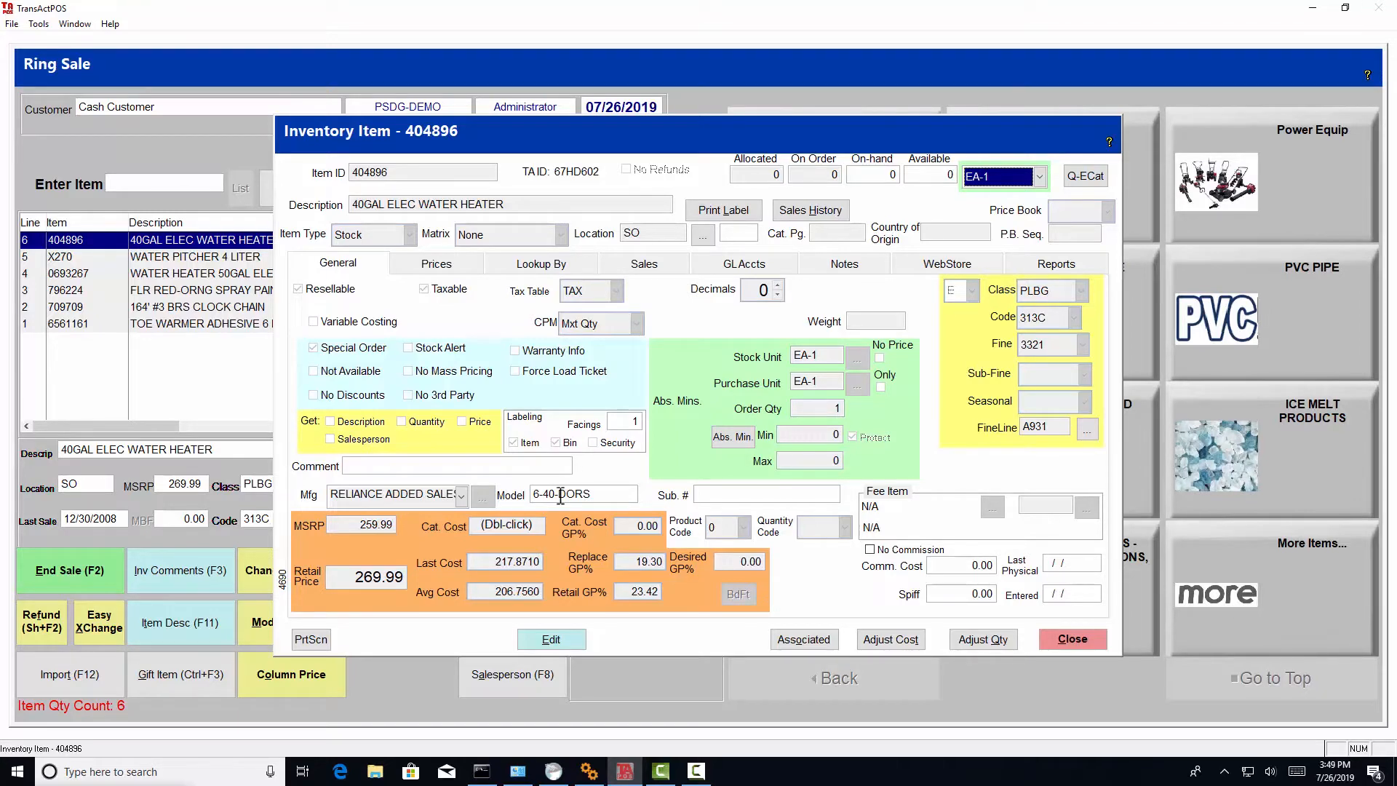
pyautogui.click(1069, 641)
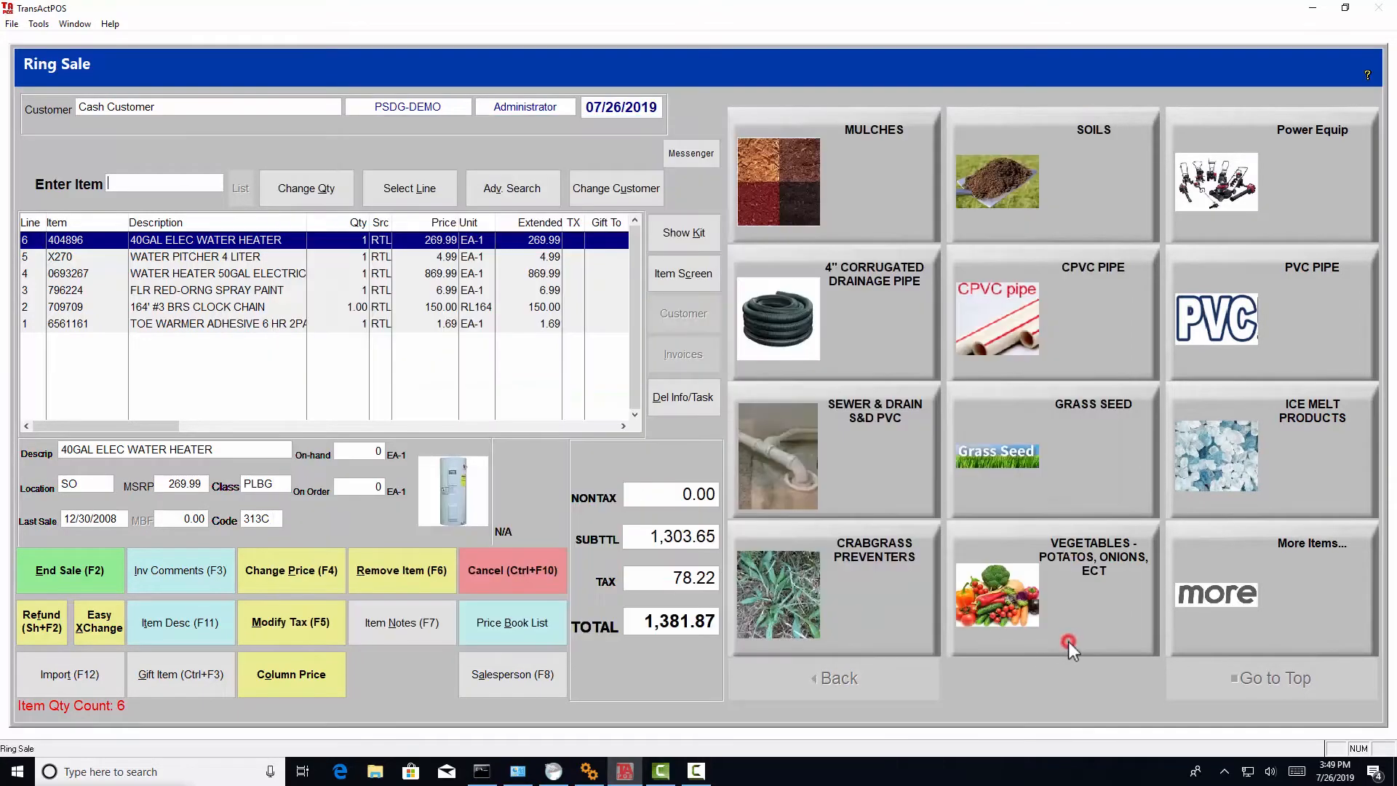